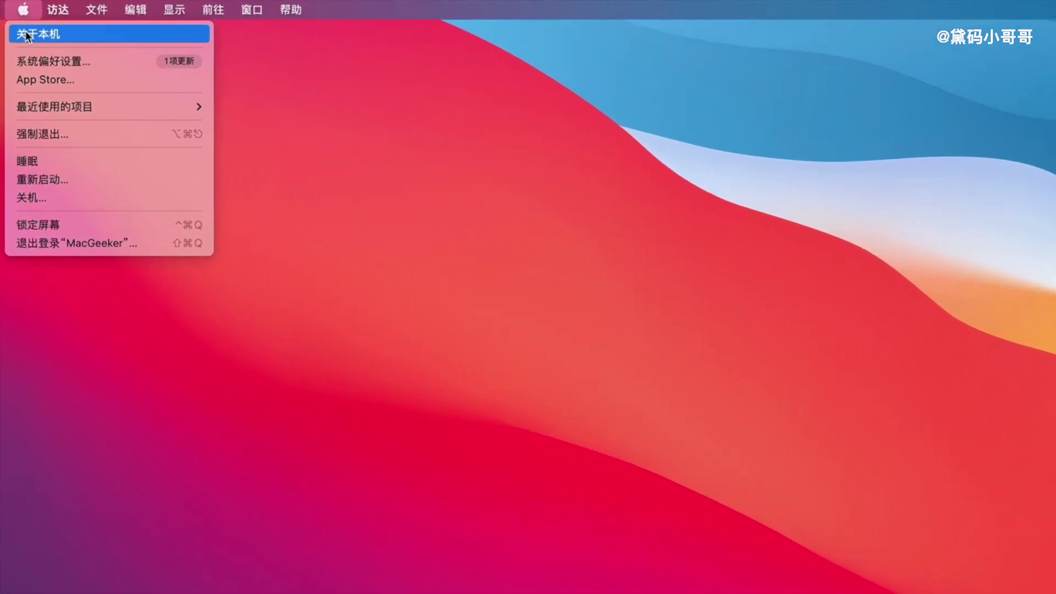
# Open About This Mac (关于本机) from the Apple menu
pyautogui.click(26, 35)
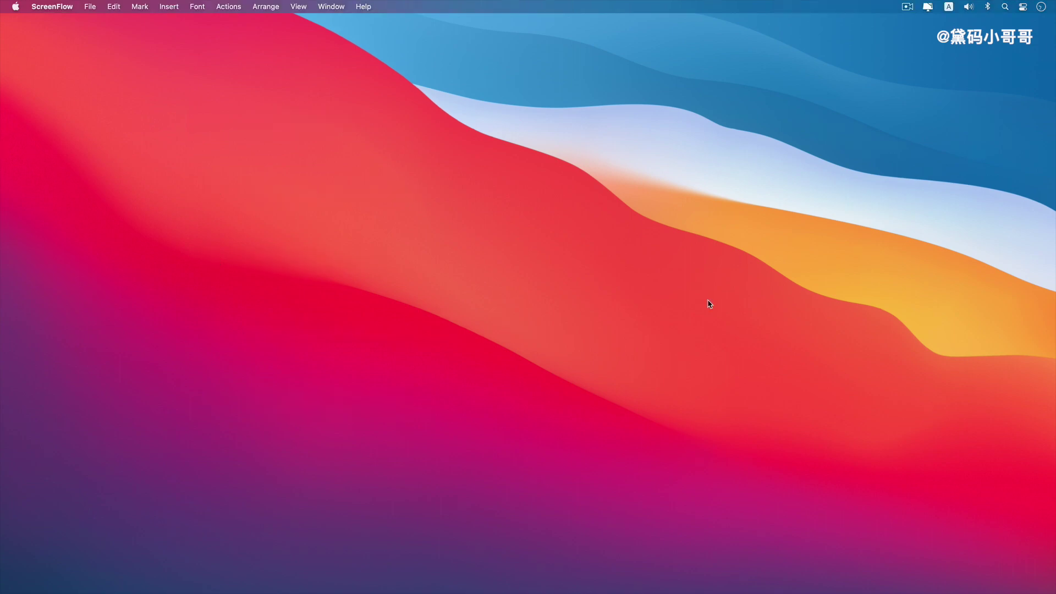
pyautogui.click(704, 302)
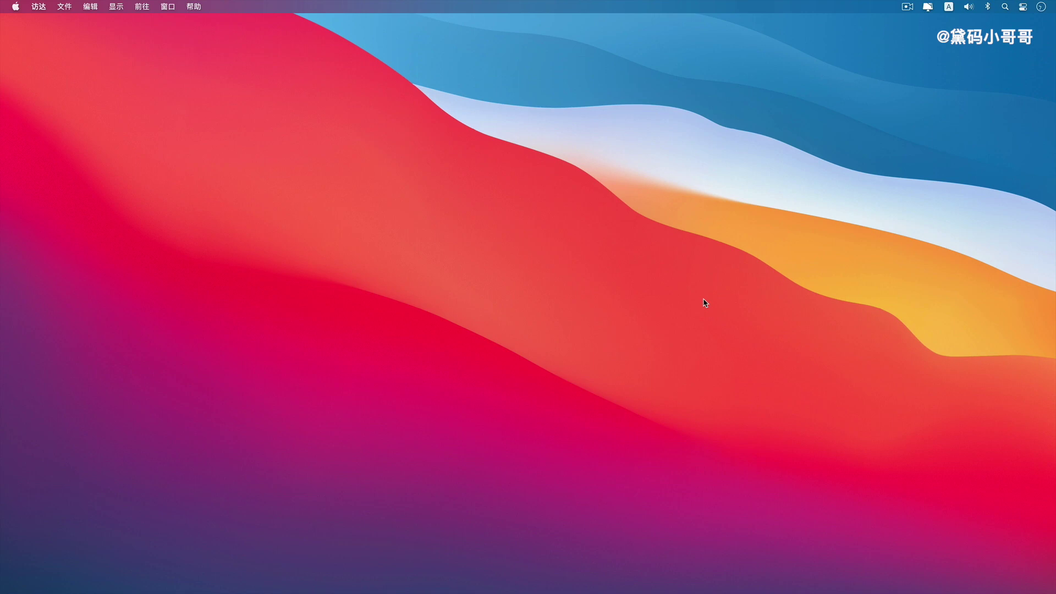
pyautogui.click(15, 7)
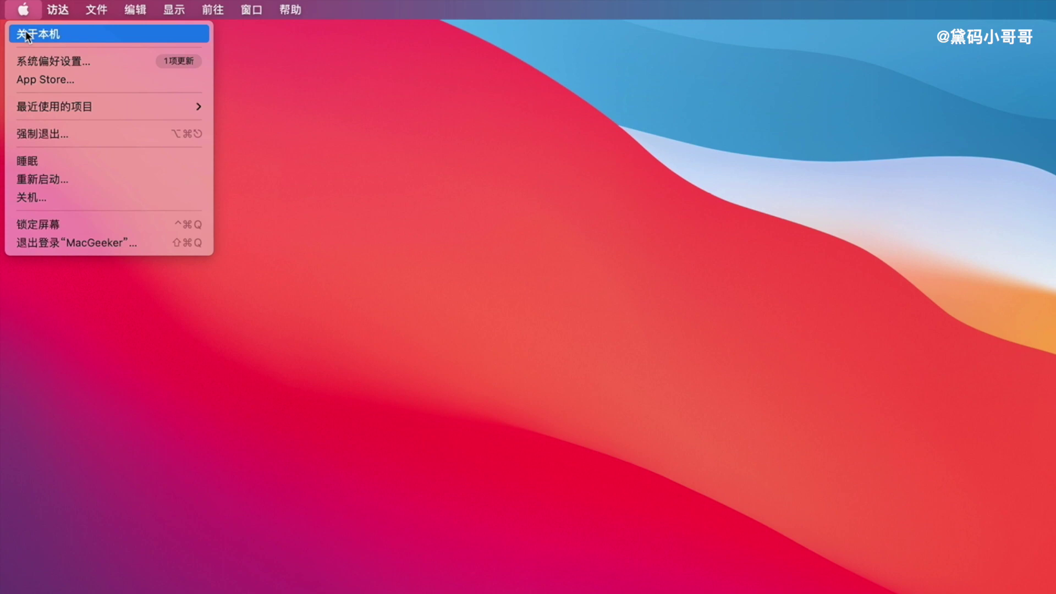
pyautogui.click(27, 34)
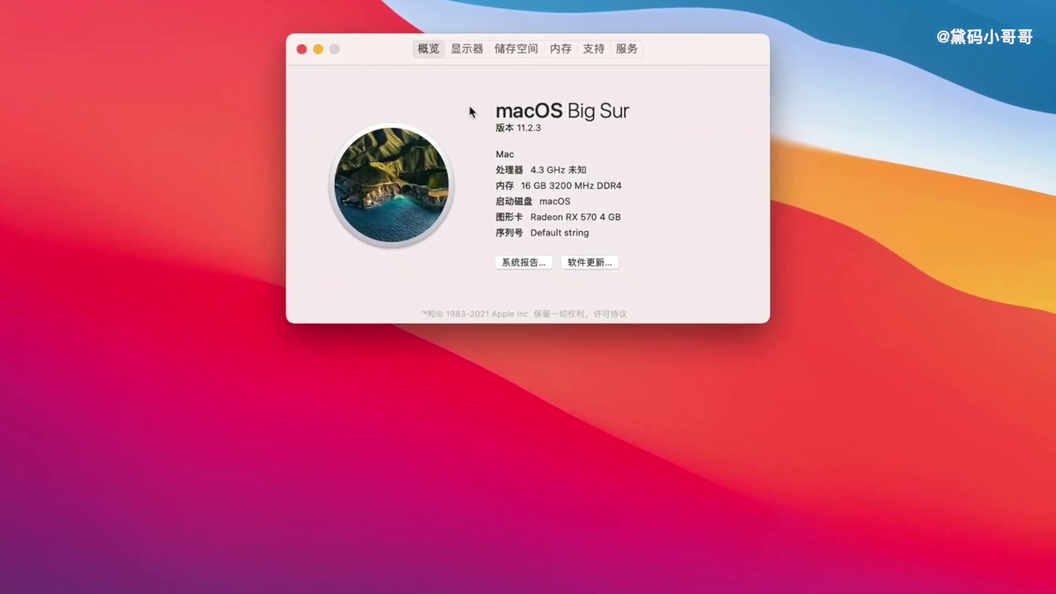
# Highlight the generic model name Mac, the unknown processor and the Default string serial
pyautogui.doubleClick(502, 155)
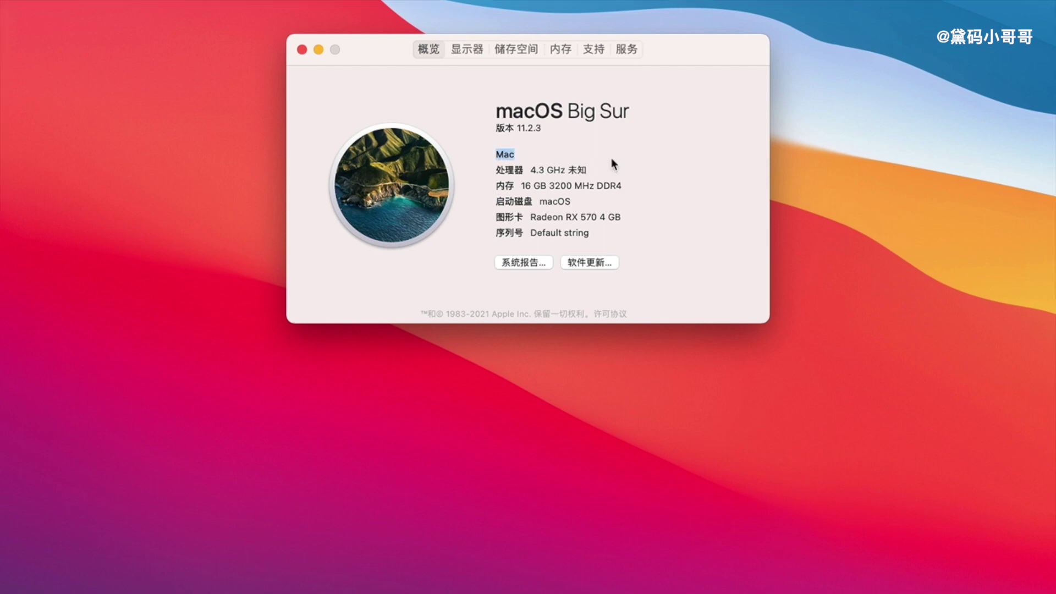
pyautogui.doubleClick(581, 172)
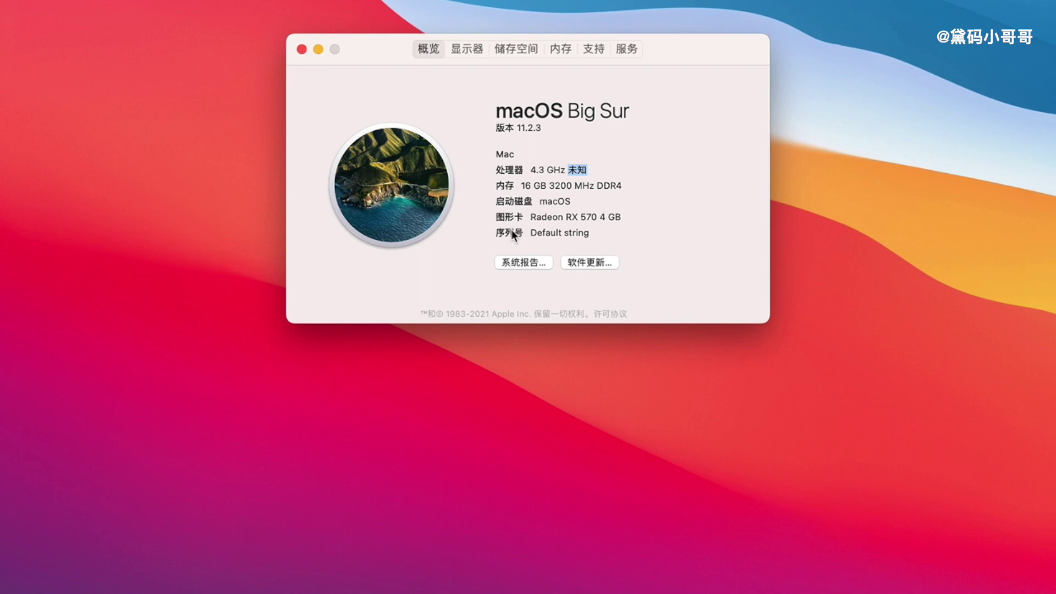
pyautogui.tripleClick(568, 233)
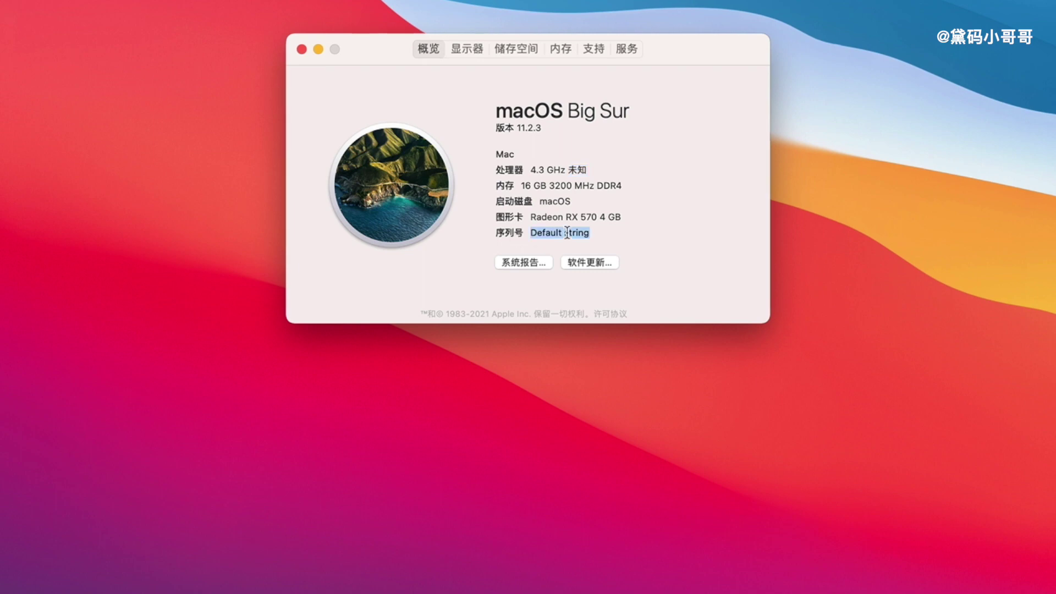
pyautogui.click(656, 233)
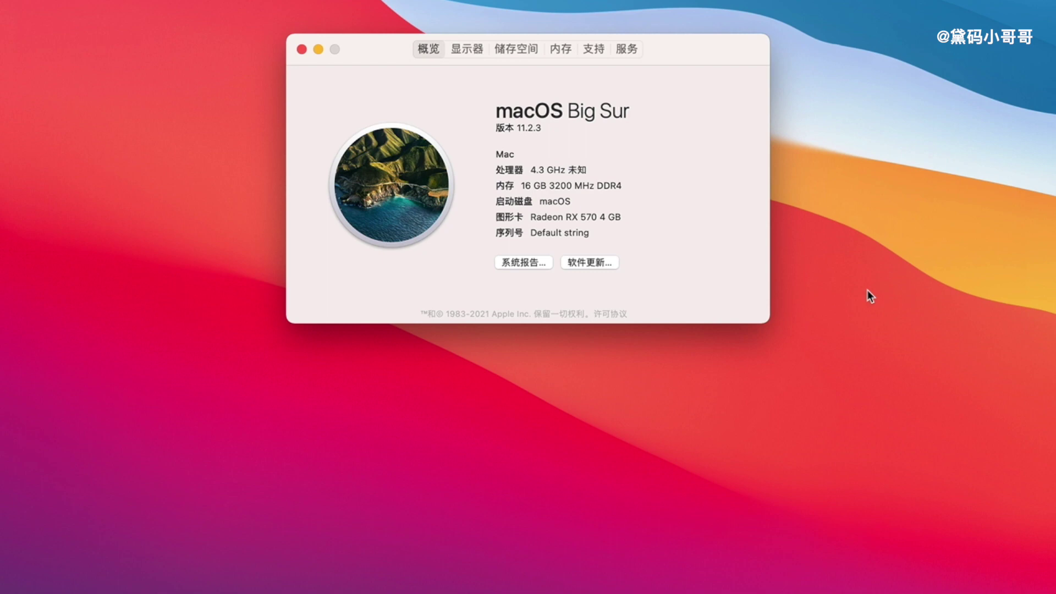
# Launch OpenCore Configurator and mount the disk0s1 EFI partition with the administrator password
pyautogui.press('super+space')
pyautogui.write('OC')
pyautogui.press('Return')
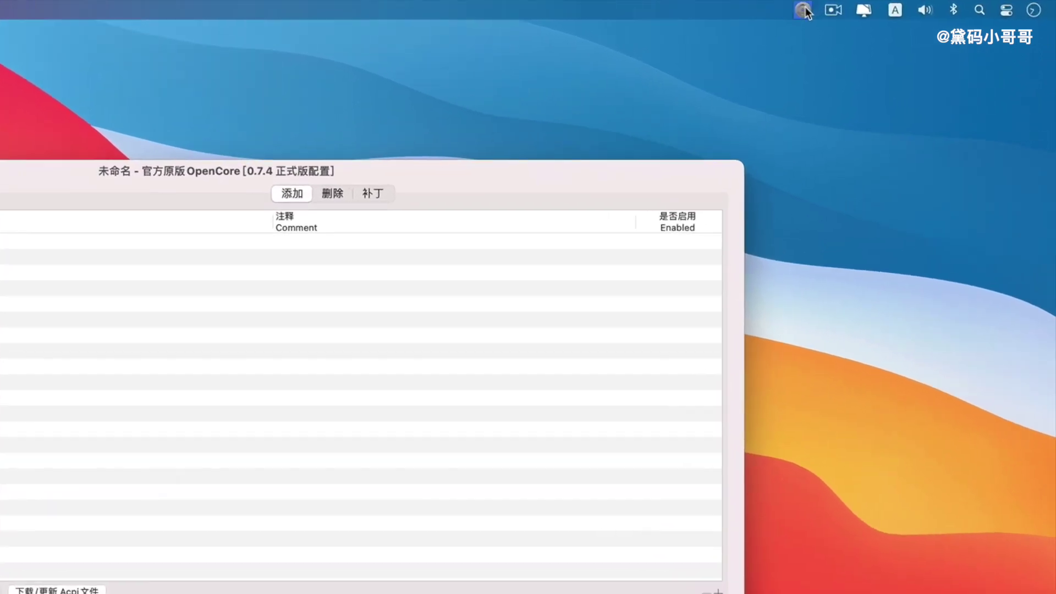
pyautogui.click(804, 9)
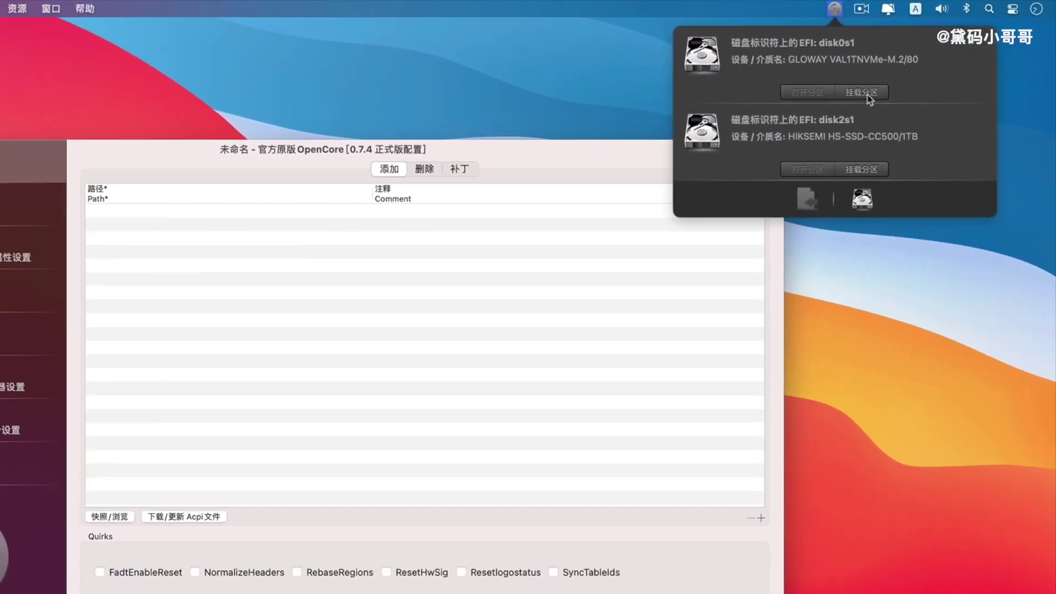
pyautogui.click(866, 93)
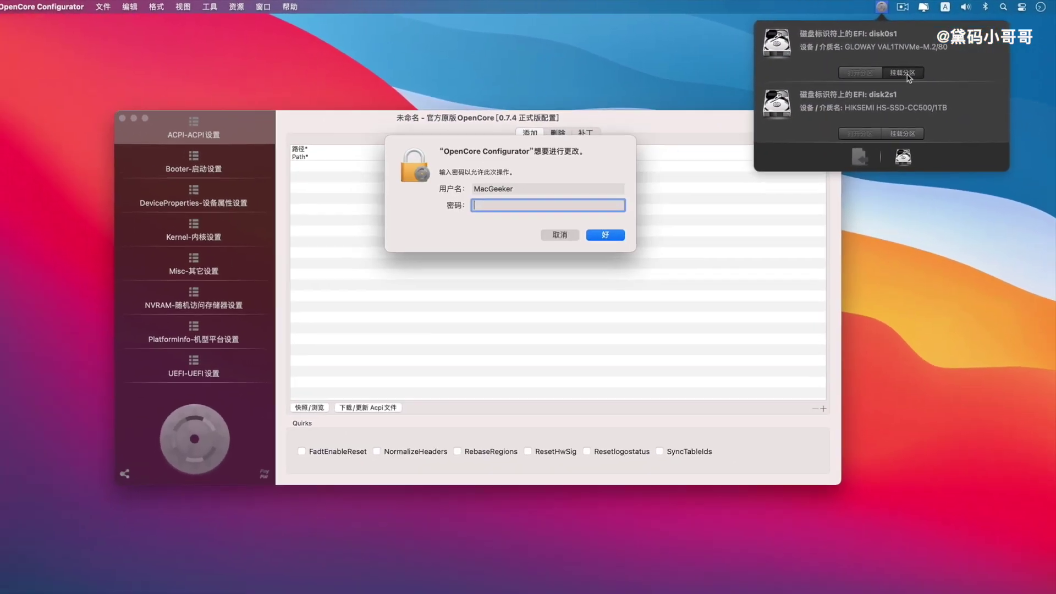
pyautogui.write('*****')
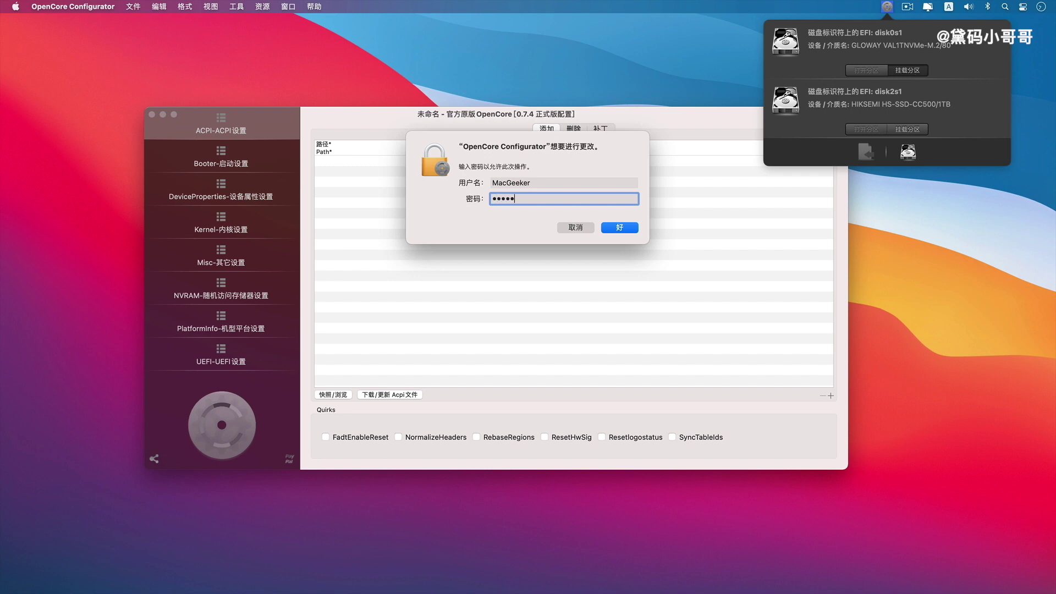
pyautogui.press('Return')
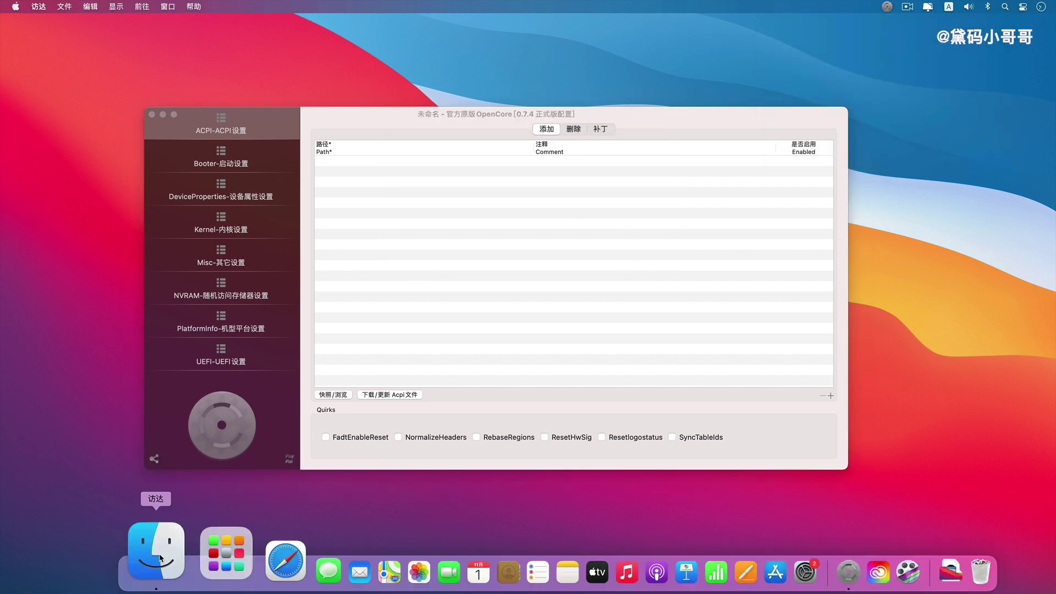
# Show the EFI > OC folder in Finder and bring up config.plist's context menu
pyautogui.click(155, 545)
pyautogui.click(262, 380)
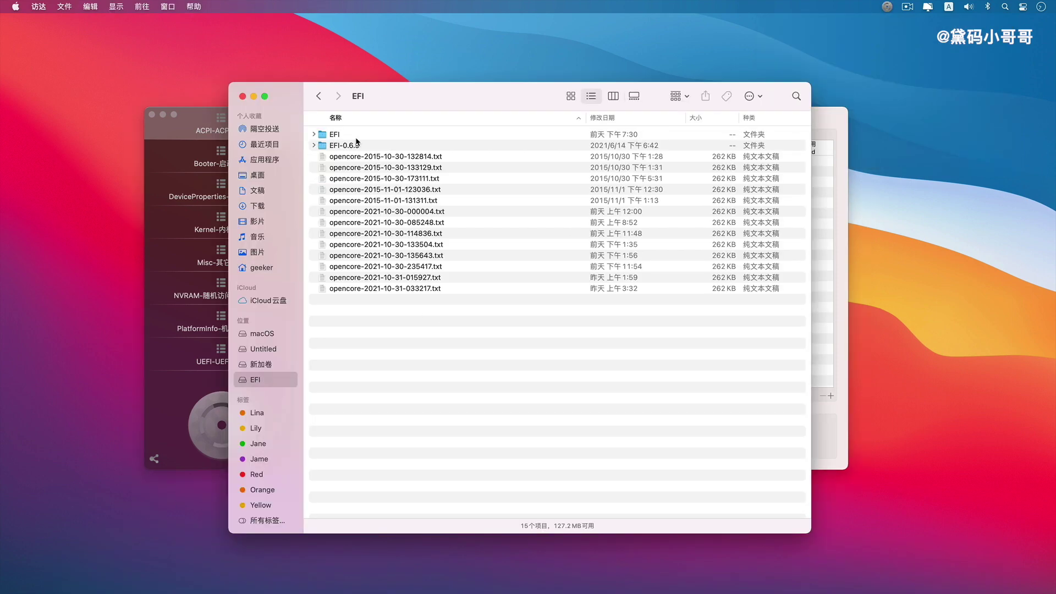
pyautogui.click(356, 139)
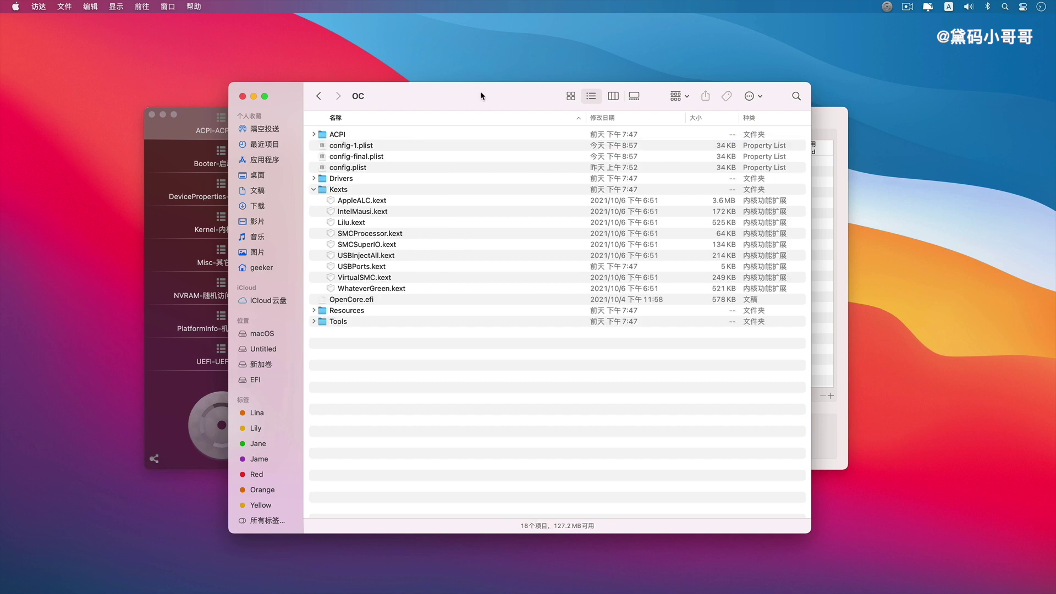
pyautogui.moveTo(483, 94); pyautogui.dragTo(758, 89)
pyautogui.rightClick(599, 160)
# Open config.plist with OpenCore Configurator and go to PlatformInfo-机型平台设置
pyautogui.moveTo(681, 178)
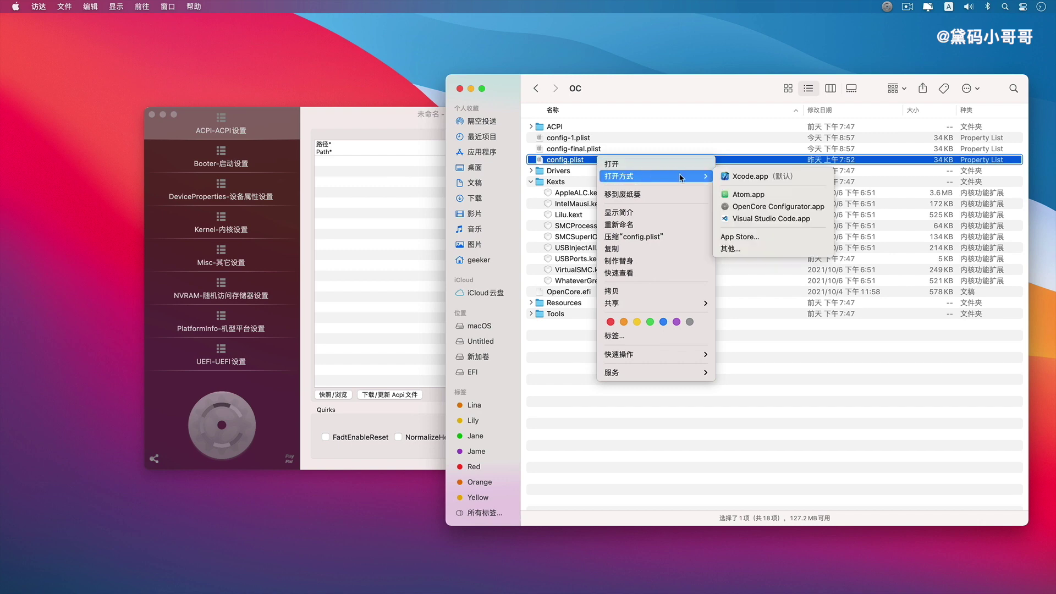
pyautogui.click(777, 207)
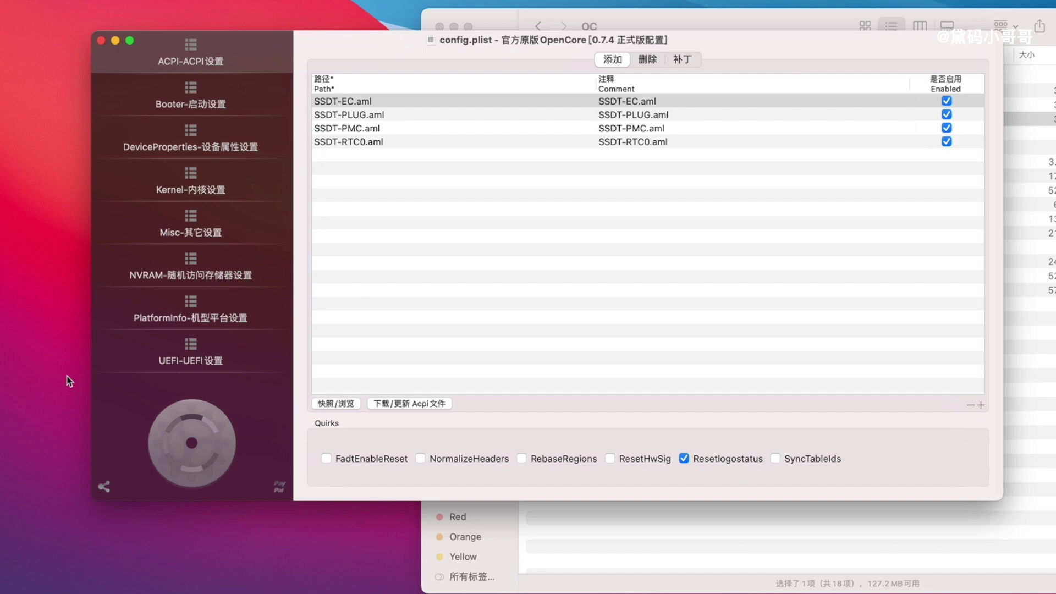
pyautogui.click(202, 306)
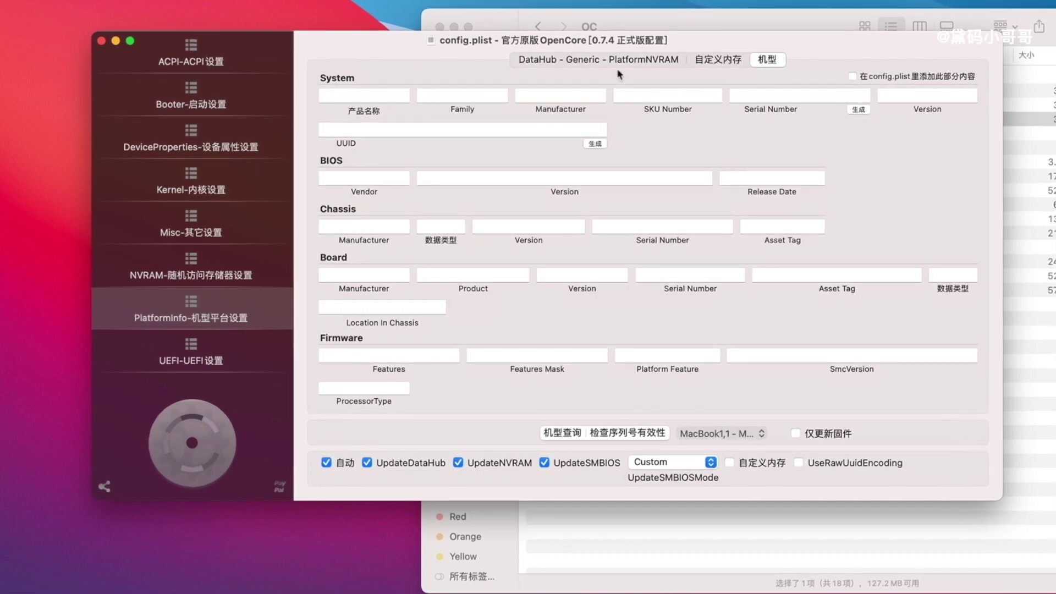
# On the DataHub - Generic - PlatformNVRAM tab, choose iMac19,1 as the SMBIOS model
pyautogui.click(579, 61)
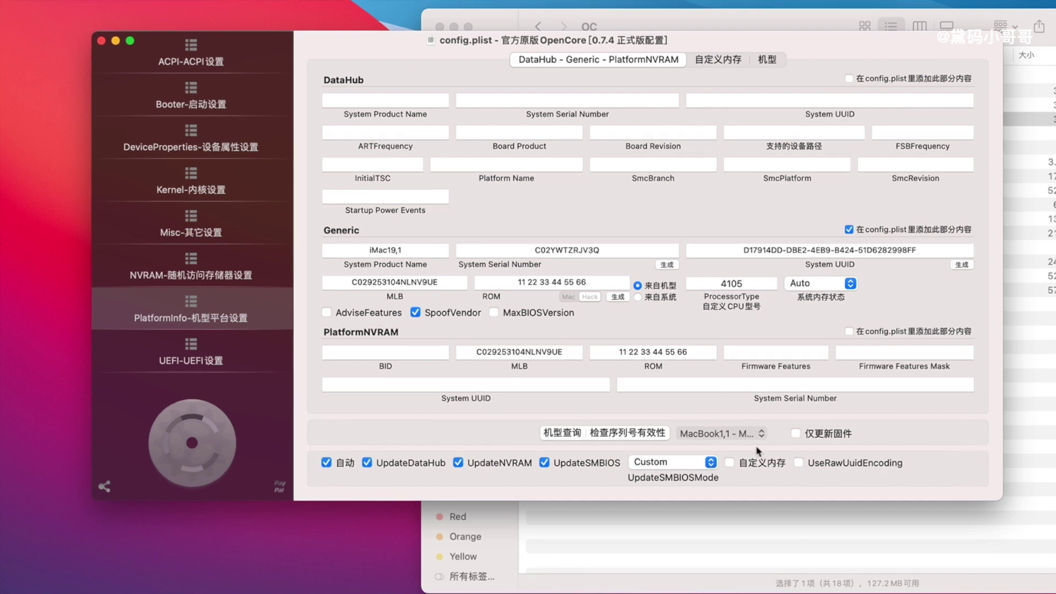
pyautogui.click(732, 433)
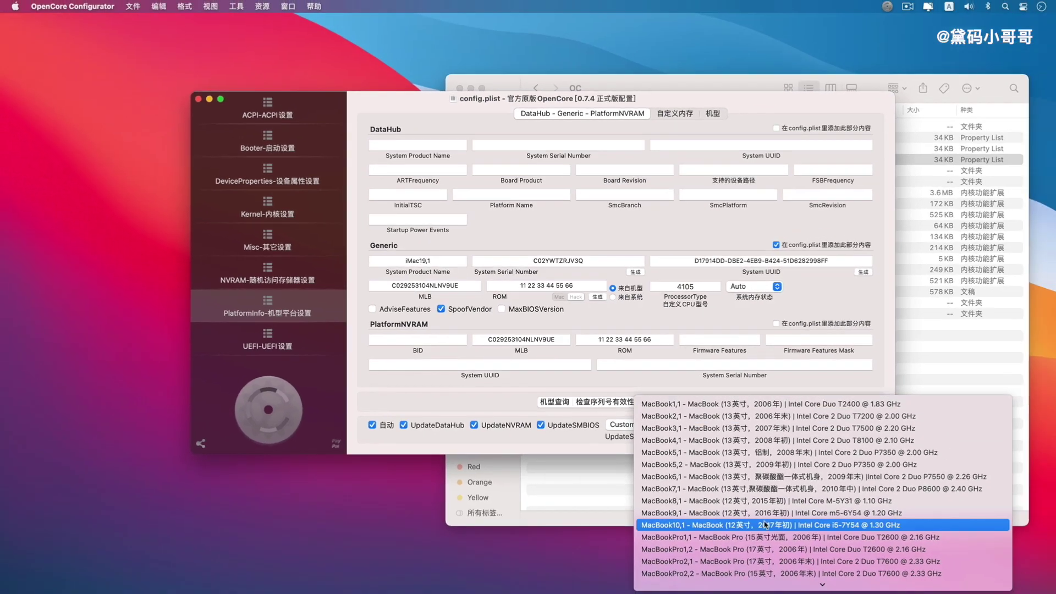
pyautogui.scroll(-20, 768, 521)
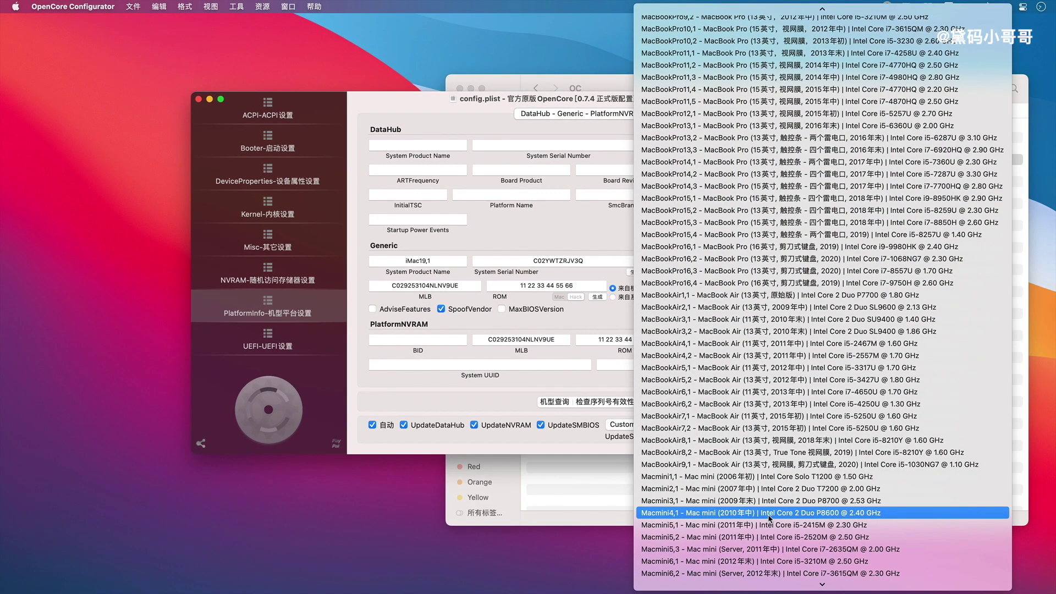
pyautogui.scroll(-5, 769, 518)
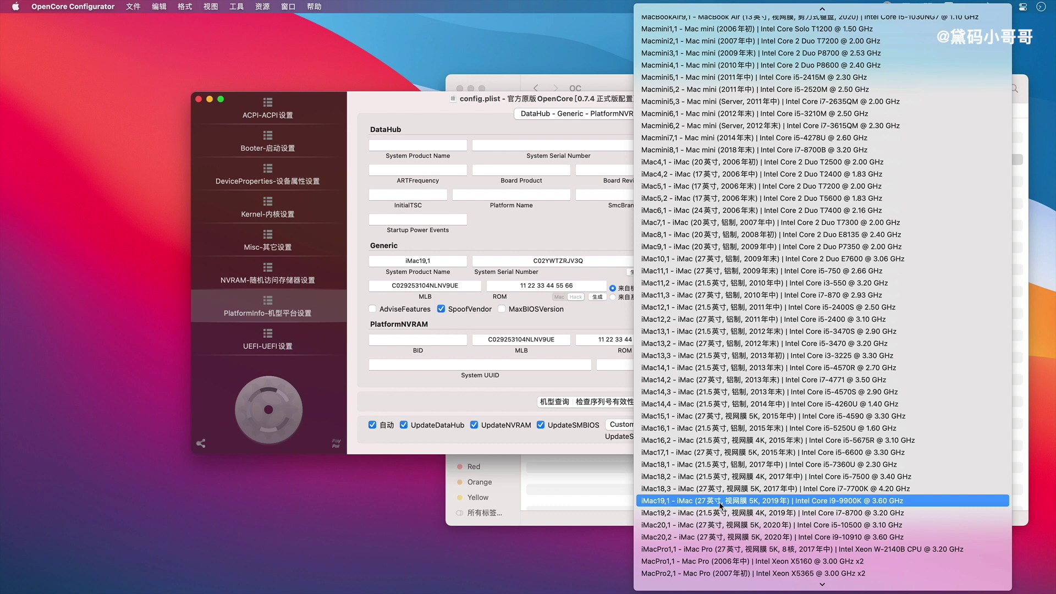
pyautogui.click(807, 500)
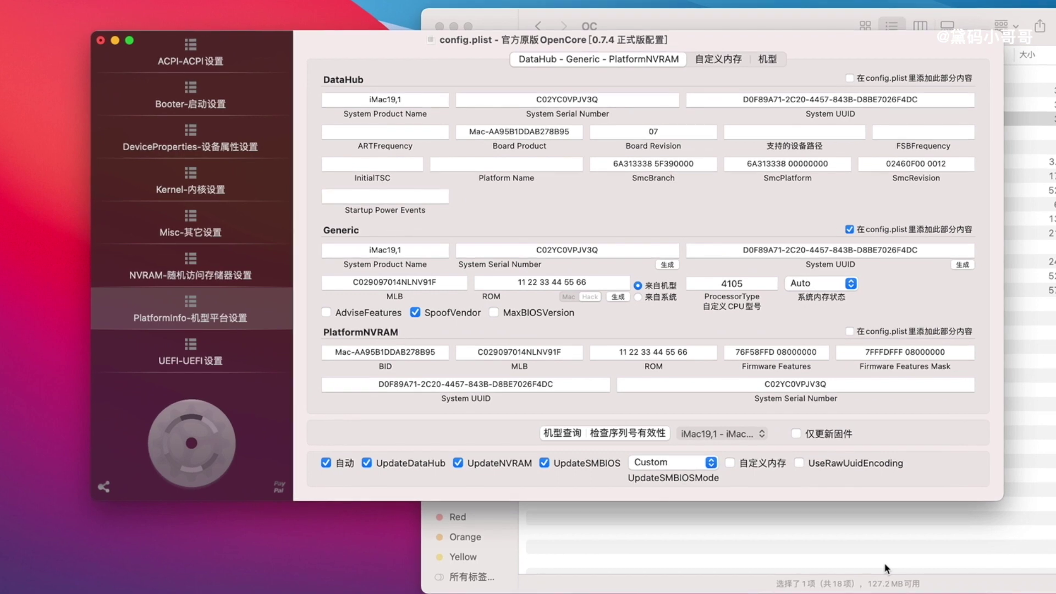
# Set UpdateSMBIOSMode to Create and generate the ROM from this system (来自系统)
pyautogui.click(711, 467)
pyautogui.click(660, 431)
pyautogui.click(638, 297)
pyautogui.click(618, 297)
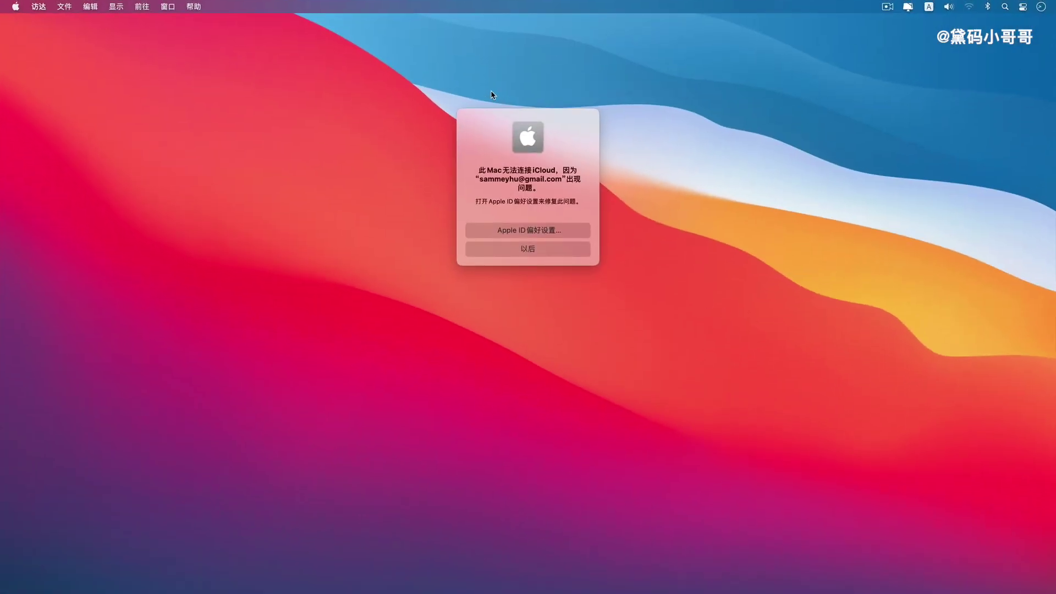
# Choose 以后 (Later) on the iCloud connection alert
pyautogui.click(561, 138)
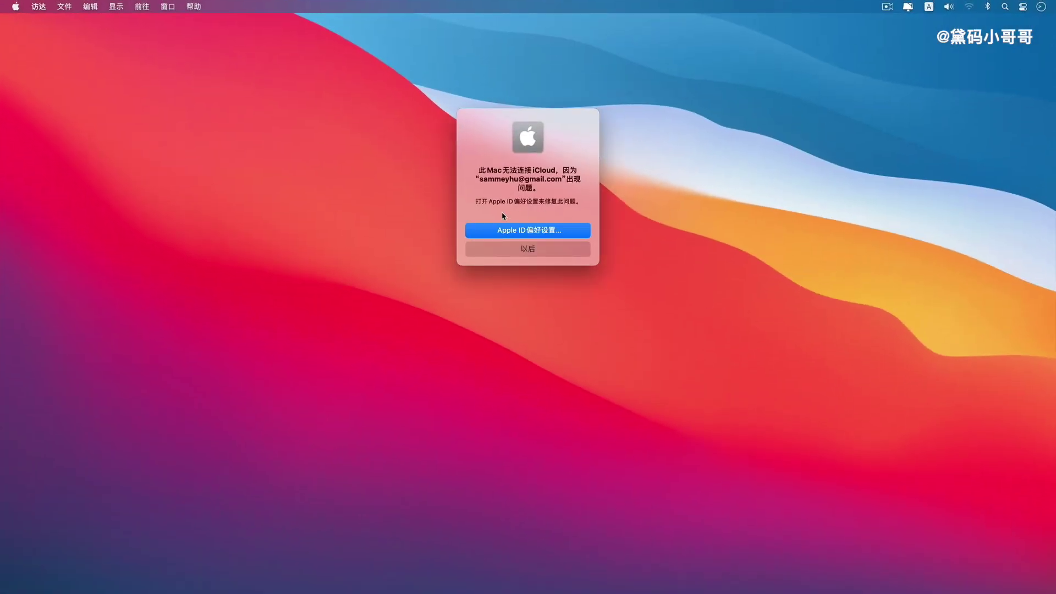
pyautogui.click(549, 250)
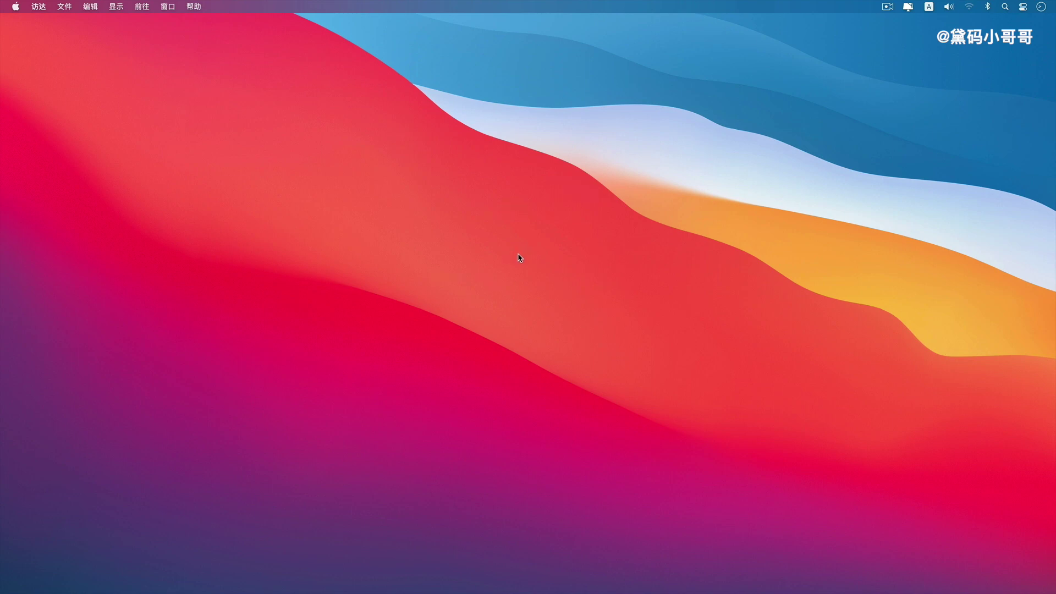
pyautogui.click(5, 5)
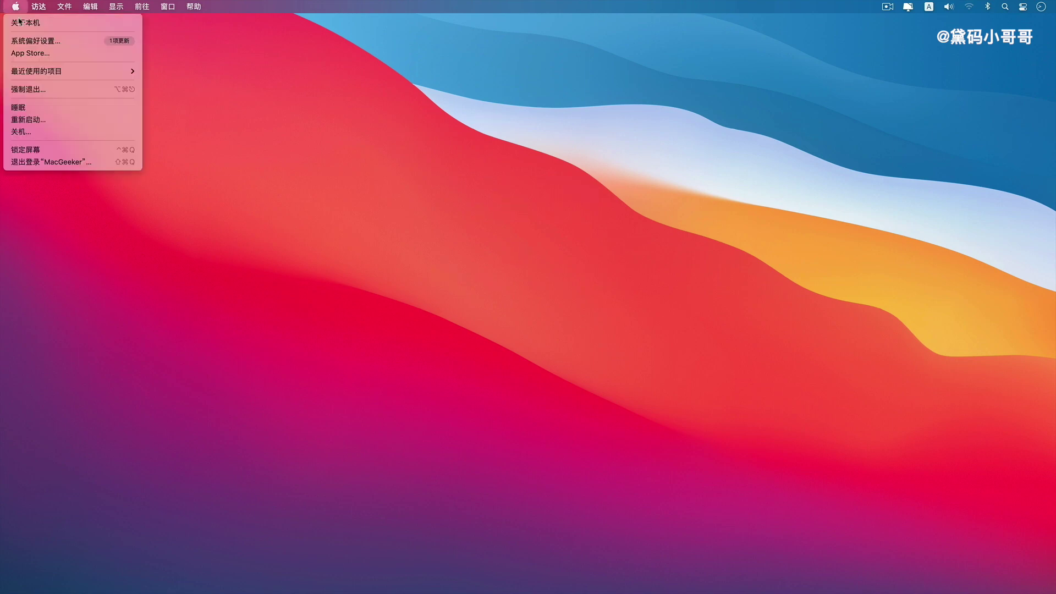
pyautogui.click(22, 23)
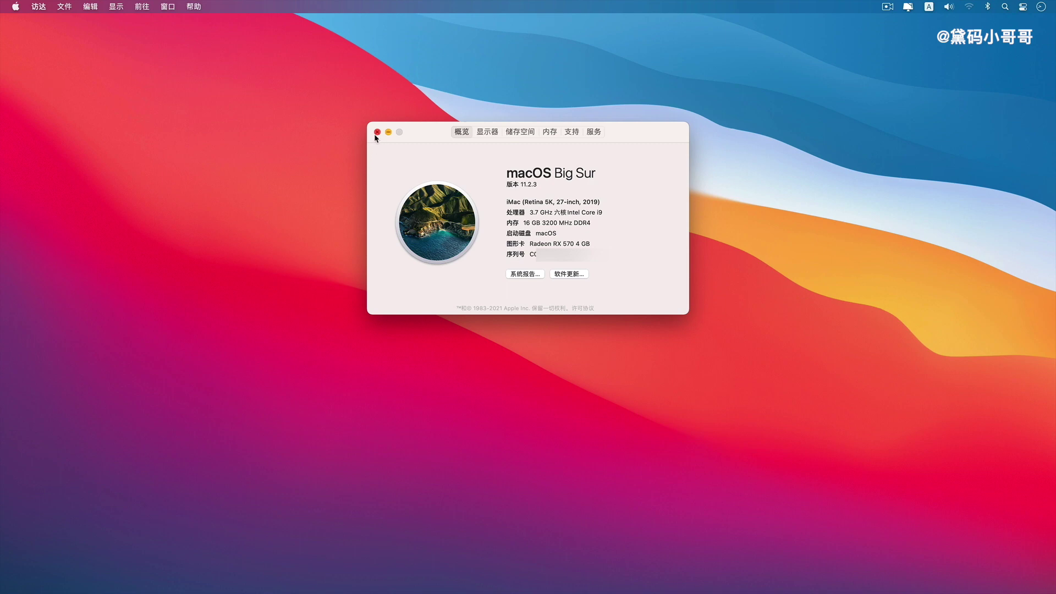
pyautogui.click(376, 132)
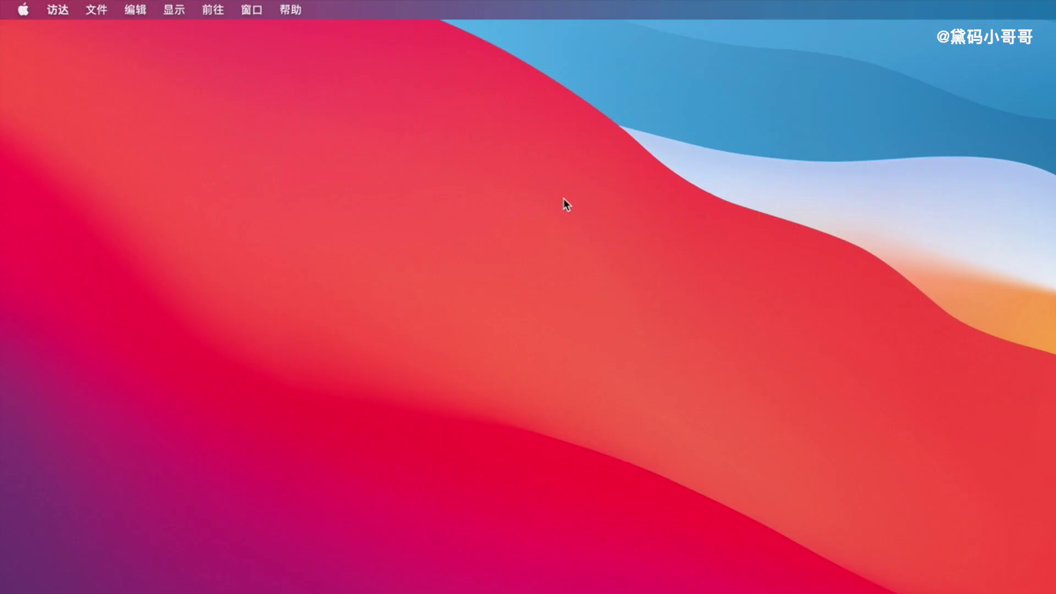
# In System Preferences' Apple ID pane, continue the update and enter the Apple ID password
pyautogui.click(16, 7)
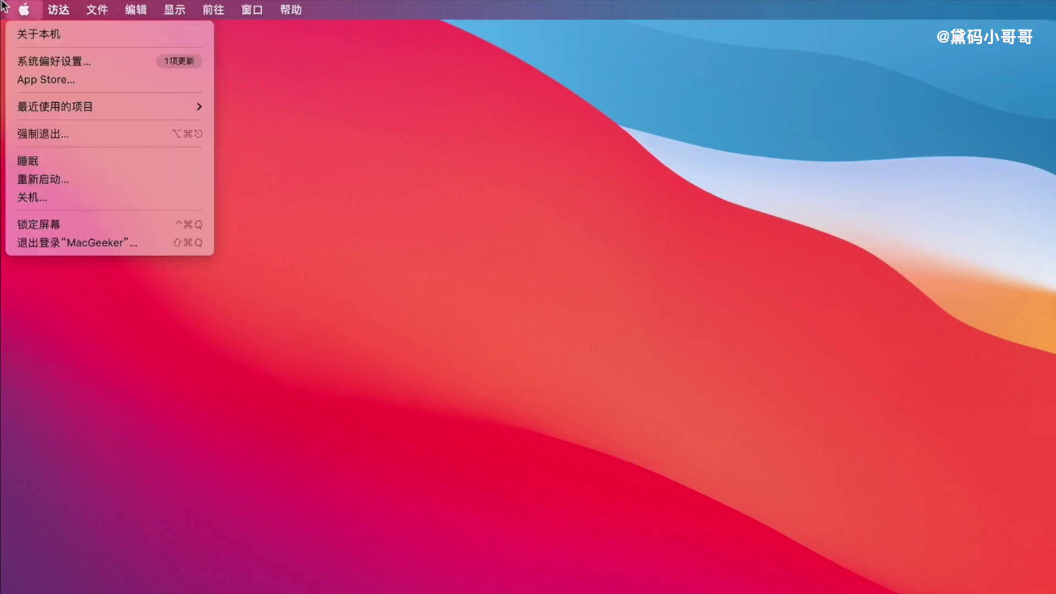
pyautogui.click(102, 64)
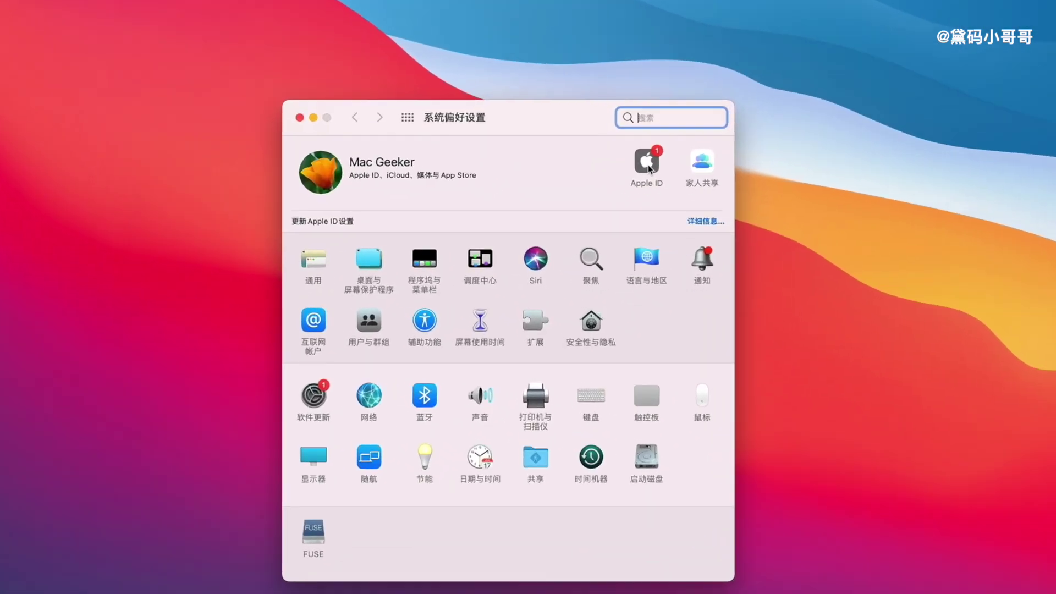
pyautogui.click(619, 185)
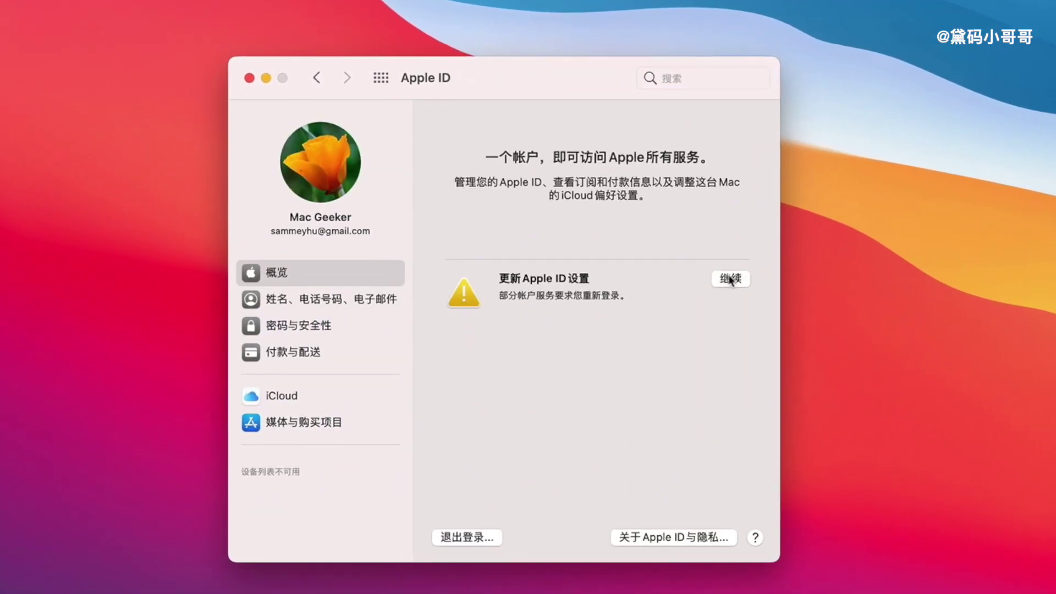
pyautogui.click(731, 279)
pyautogui.click(550, 367)
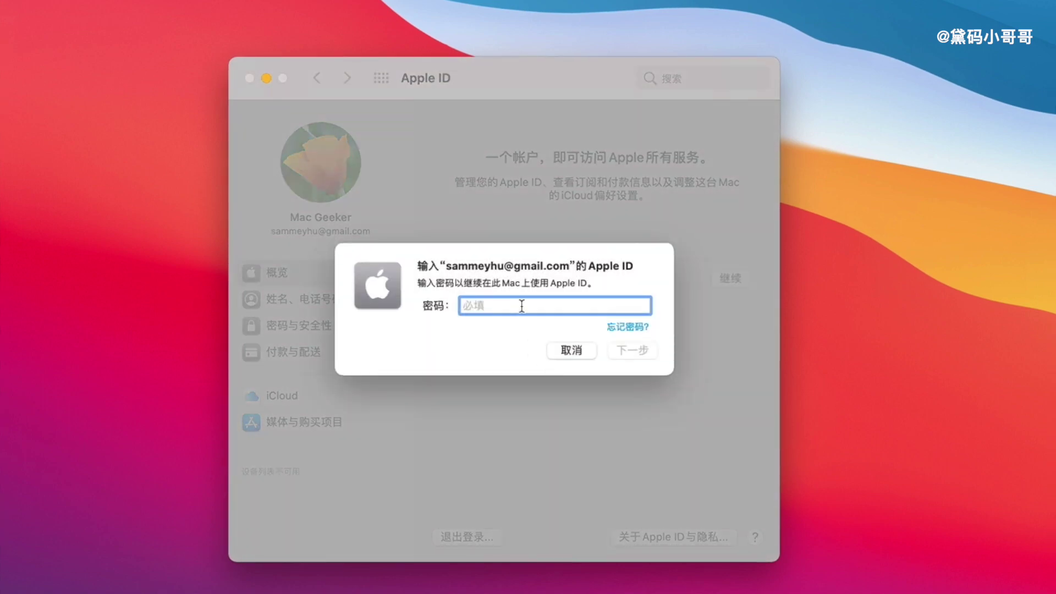
pyautogui.write('••••••')
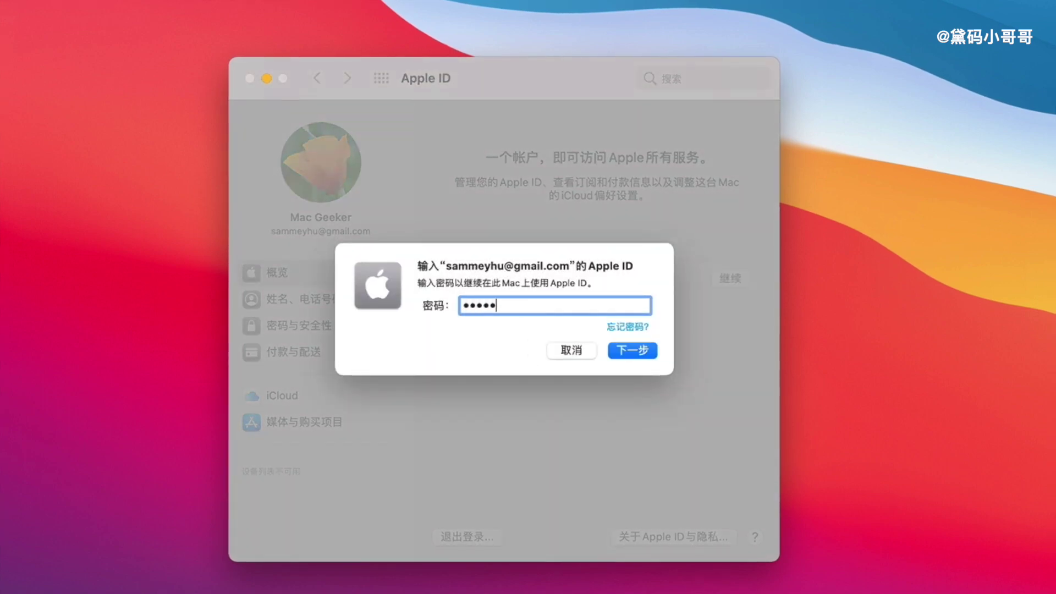
pyautogui.press('Return')
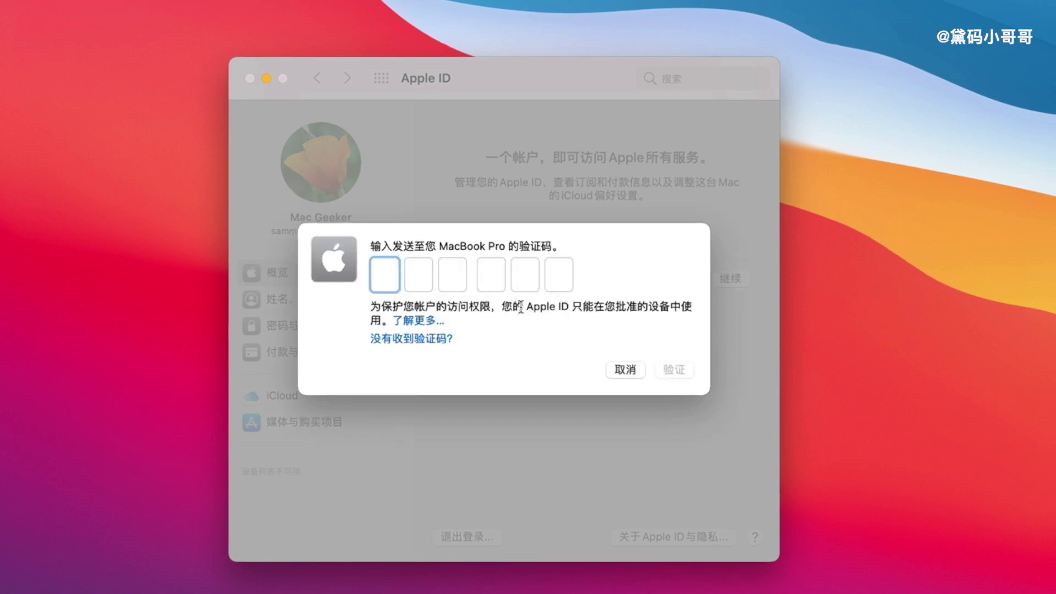
# Send the verification code to the trusted phone, enter it, and quit System Preferences
pyautogui.click(414, 338)
pyautogui.click(484, 332)
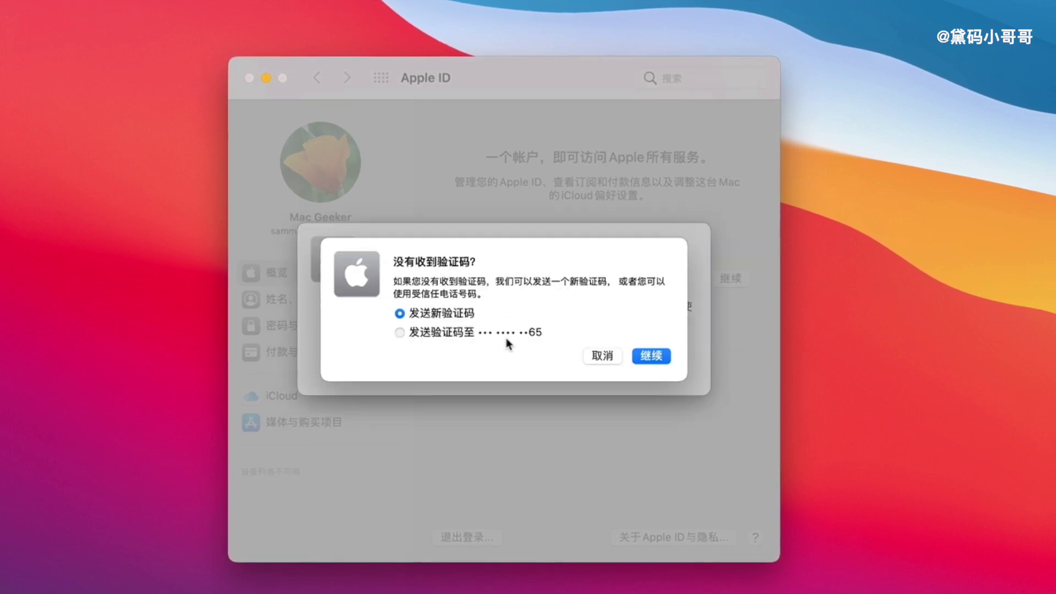
pyautogui.click(656, 356)
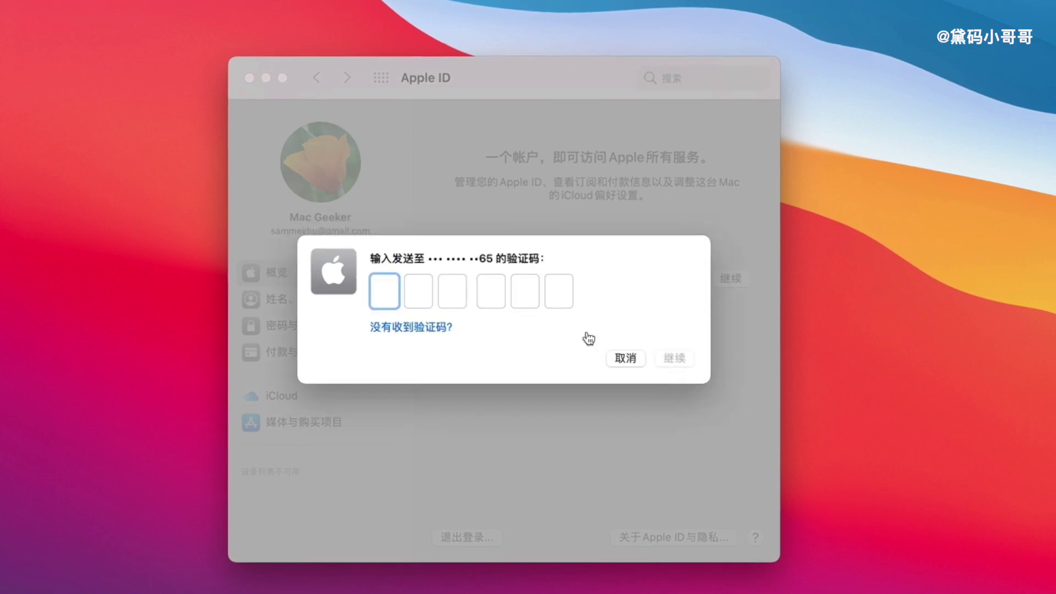
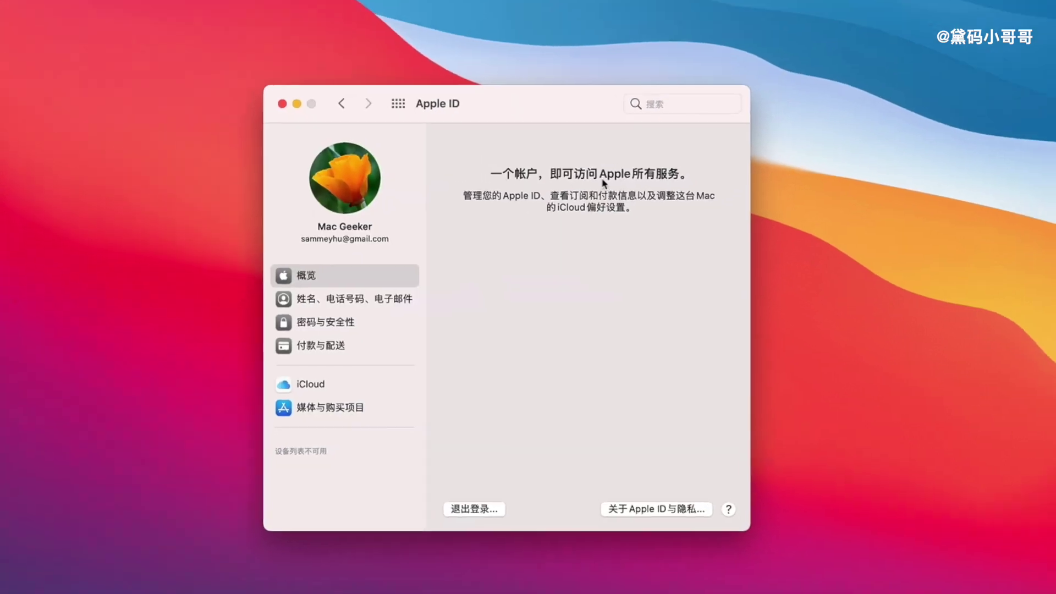
pyautogui.click(427, 141)
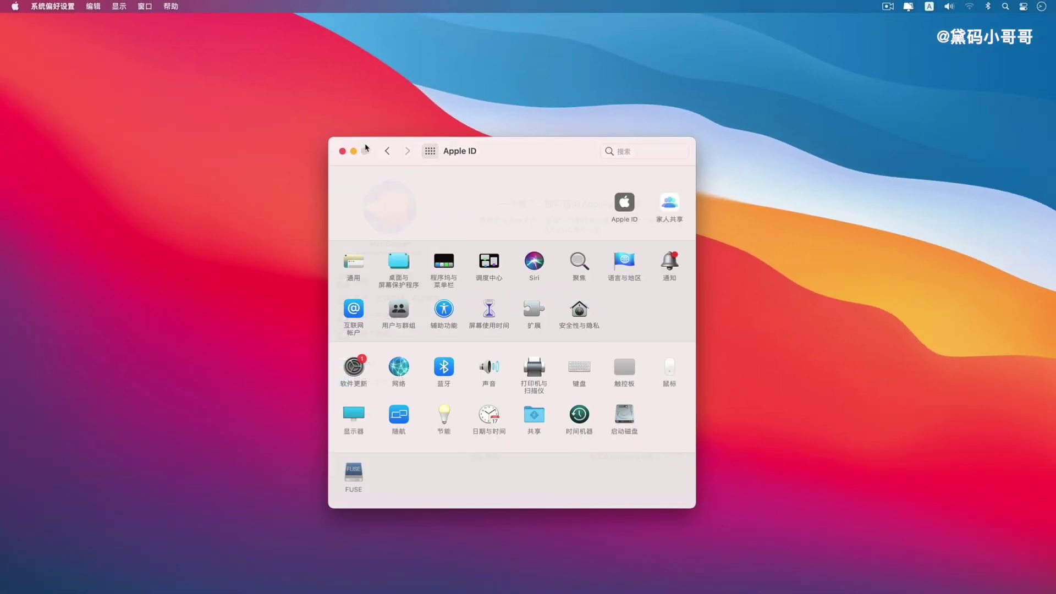
pyautogui.press('super+q')
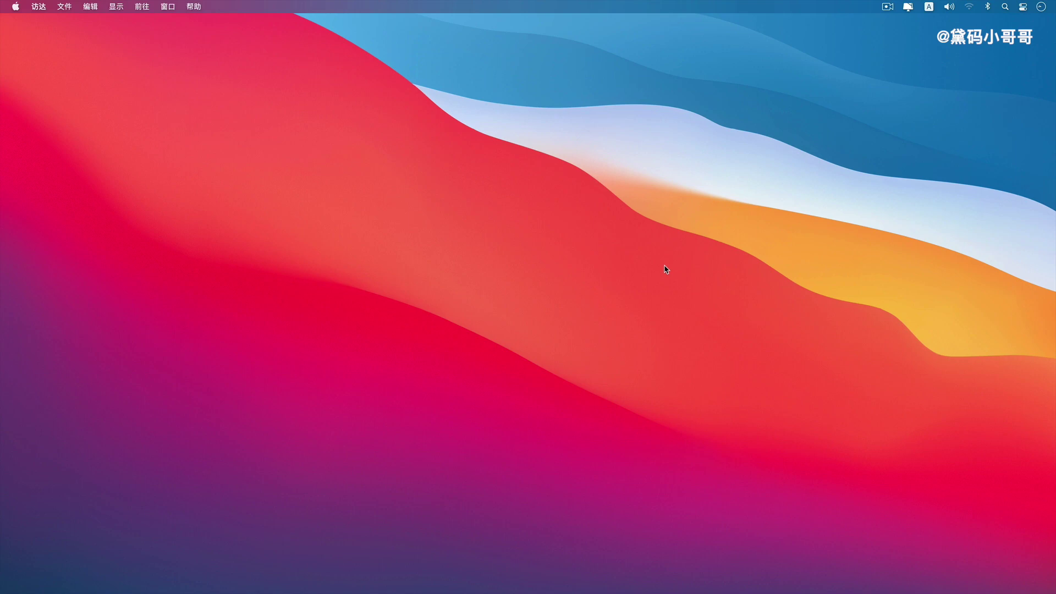
# Launch Google Chrome and load the apple.com website
pyautogui.press('super+space')
pyautogui.write('chr')
pyautogui.press('Return')
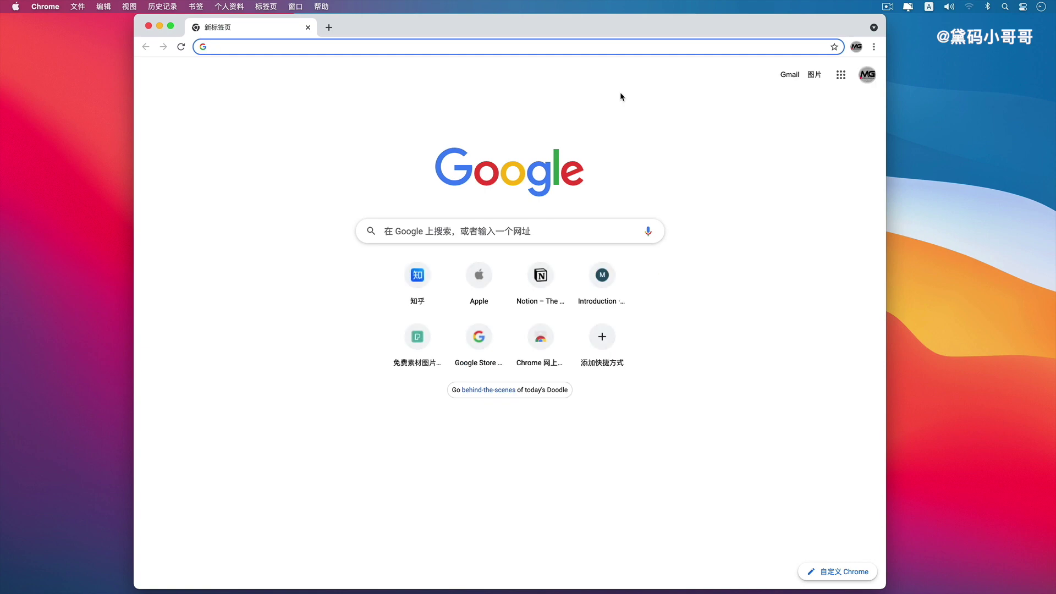
pyautogui.write('app')
pyautogui.press('Return')
# Open Manage Your Apple ID, sign in with the account name, and scroll down to Devices
pyautogui.scroll(-20, 496, 331)
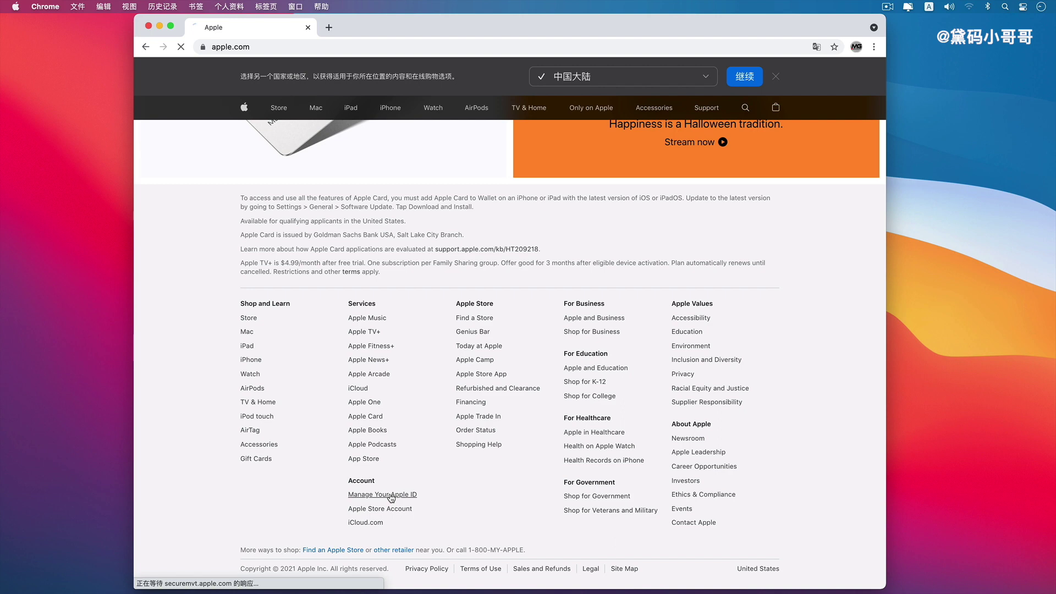
pyautogui.click(391, 495)
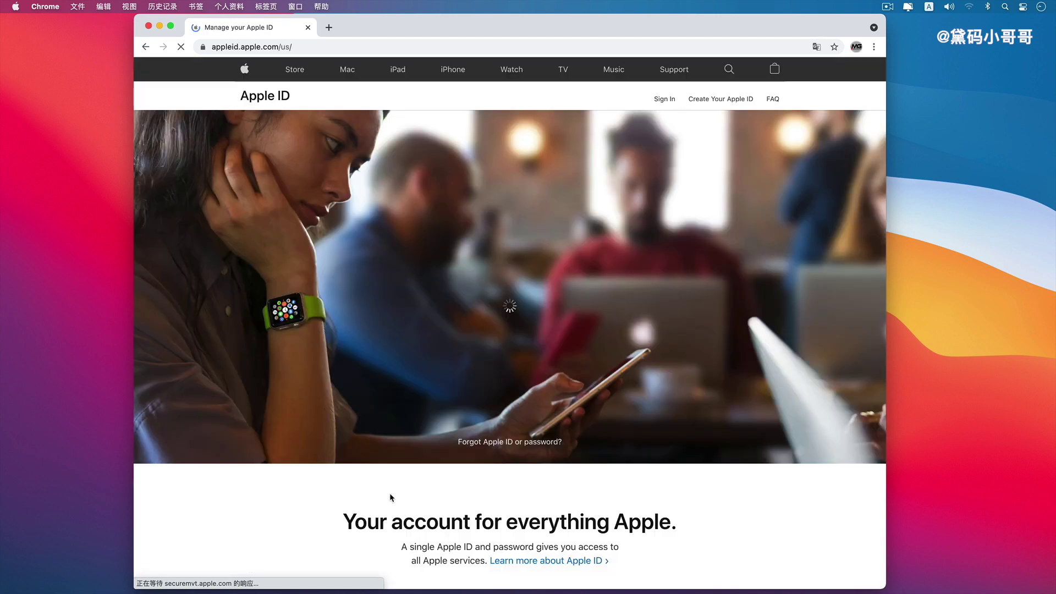
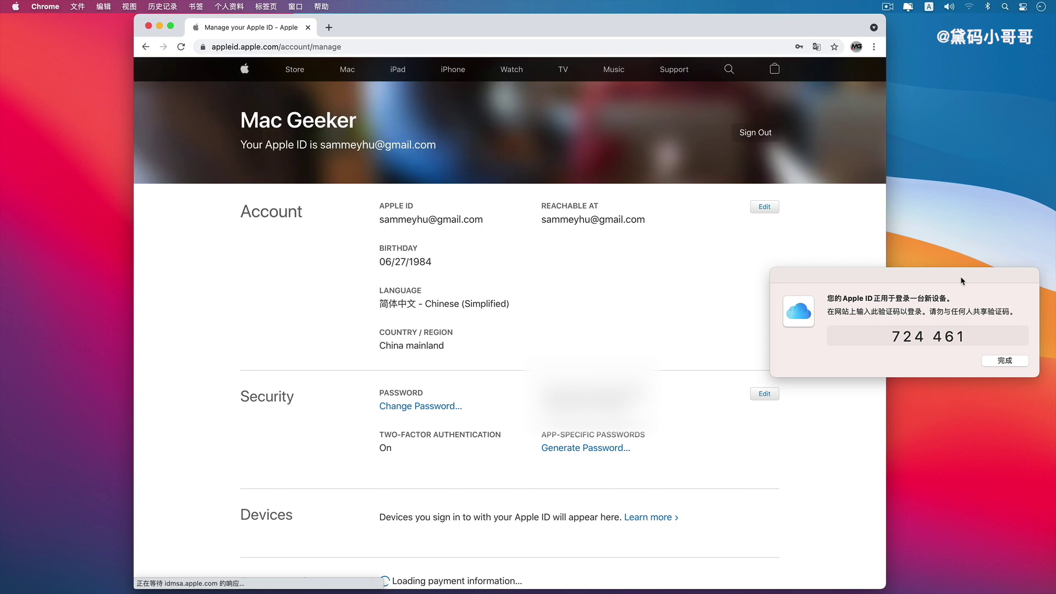
pyautogui.click(1013, 361)
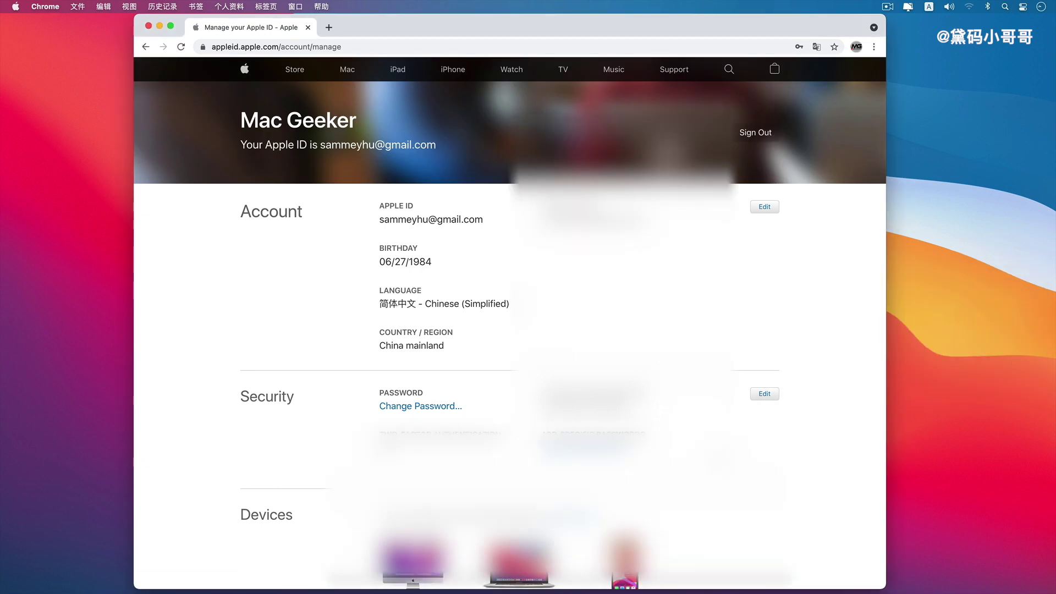
pyautogui.scroll(-5, 511, 330)
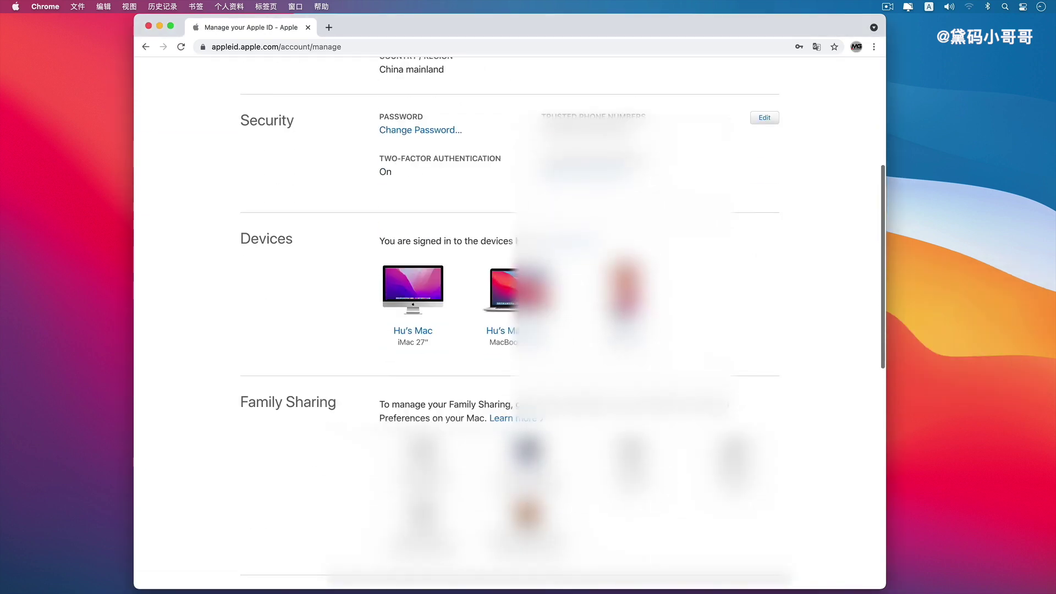